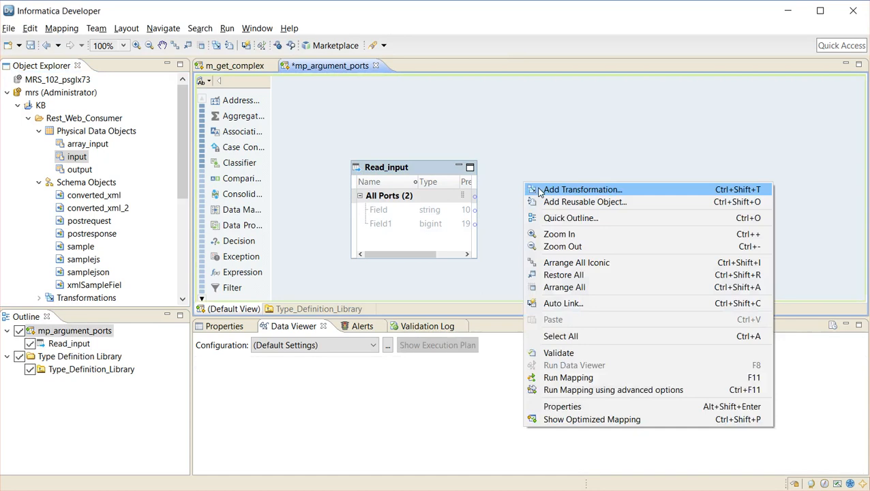
Add a REST Web Service Consumer transformation with the HTTP method Get and proceed to its method output definition
text(res)
key(Return)
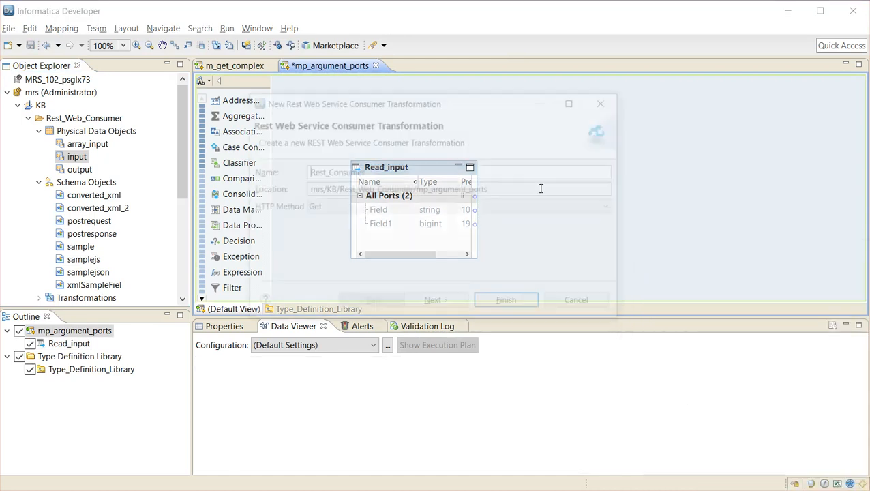
click(401, 210)
click(400, 210)
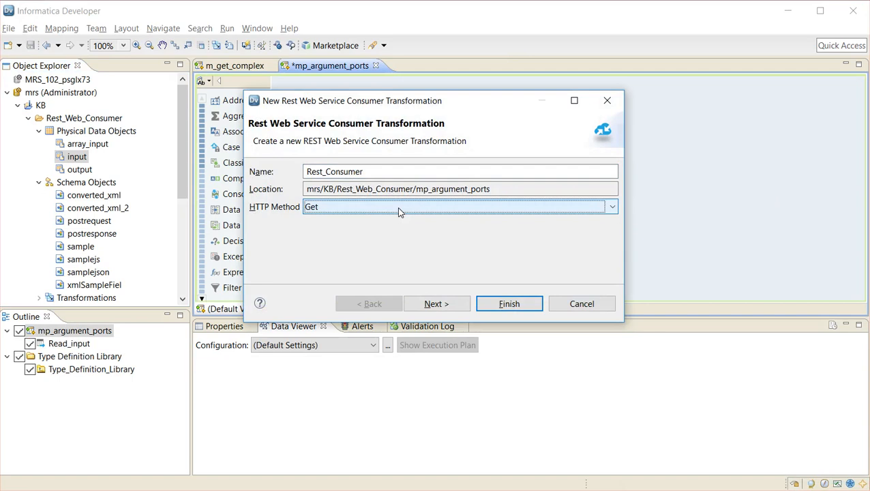
click(432, 306)
click(432, 306)
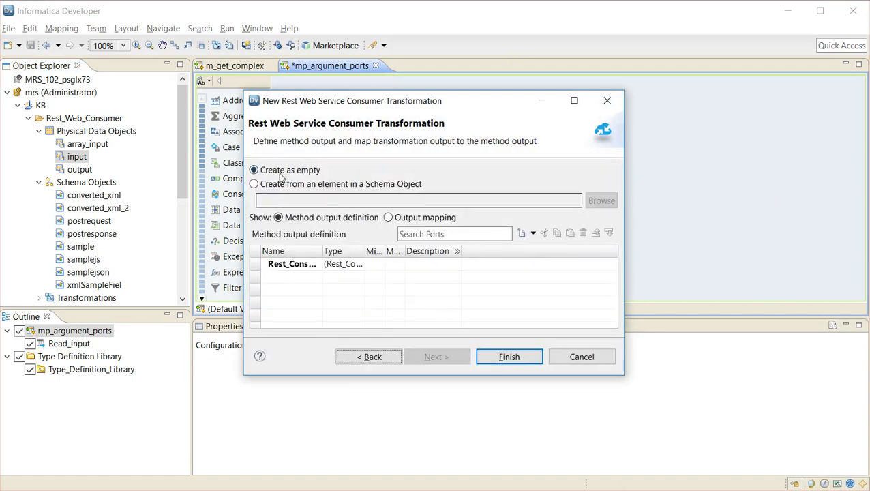
click(253, 185)
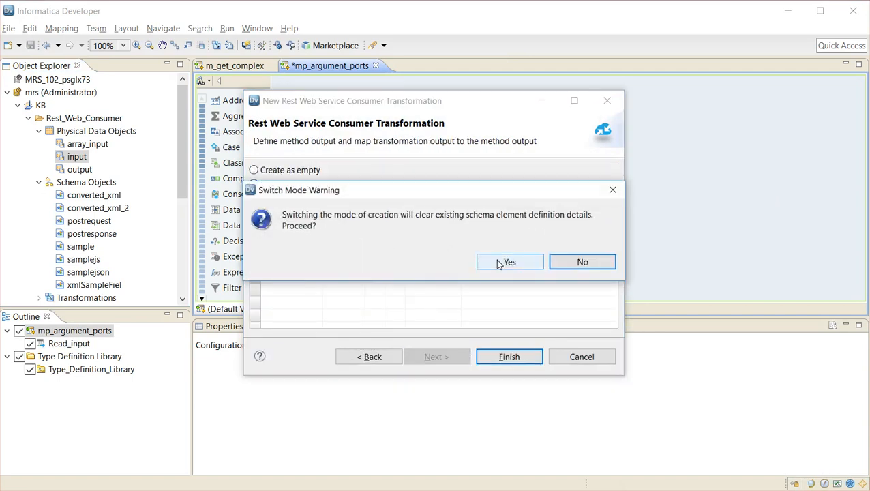
click(493, 263)
click(253, 170)
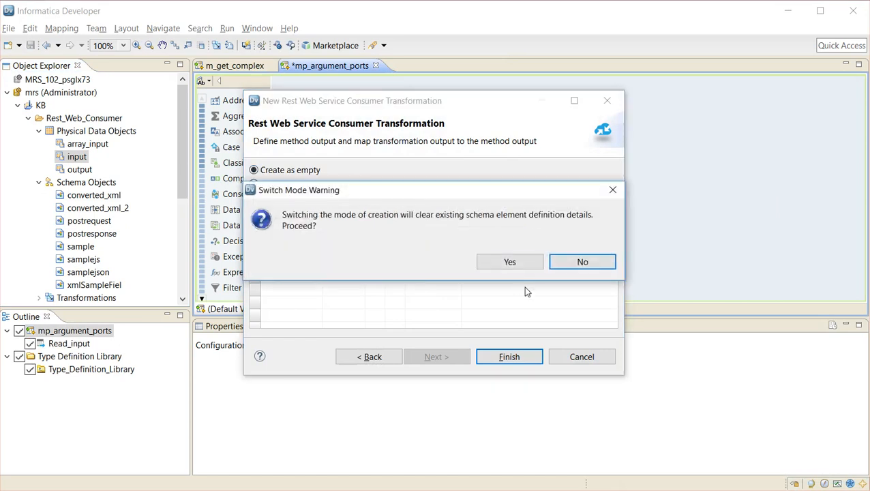
click(514, 264)
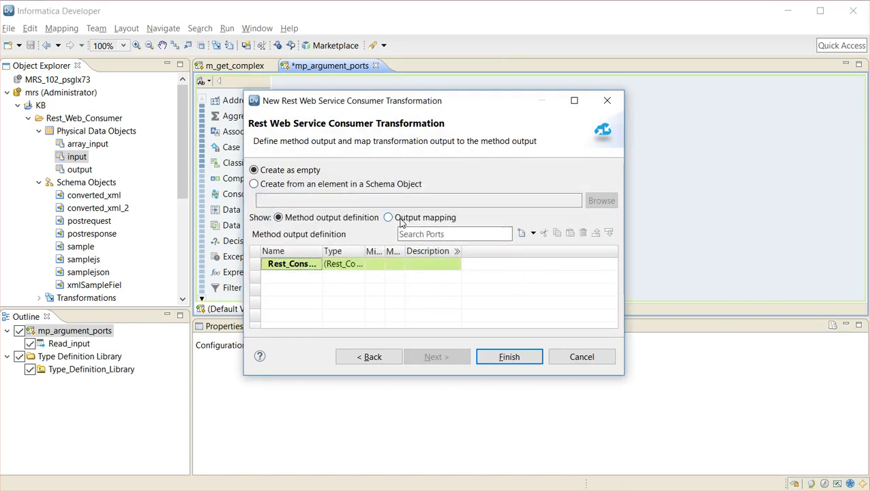
Map the root element of the method output to the transformation's output ports and finish creating the transformation
click(390, 217)
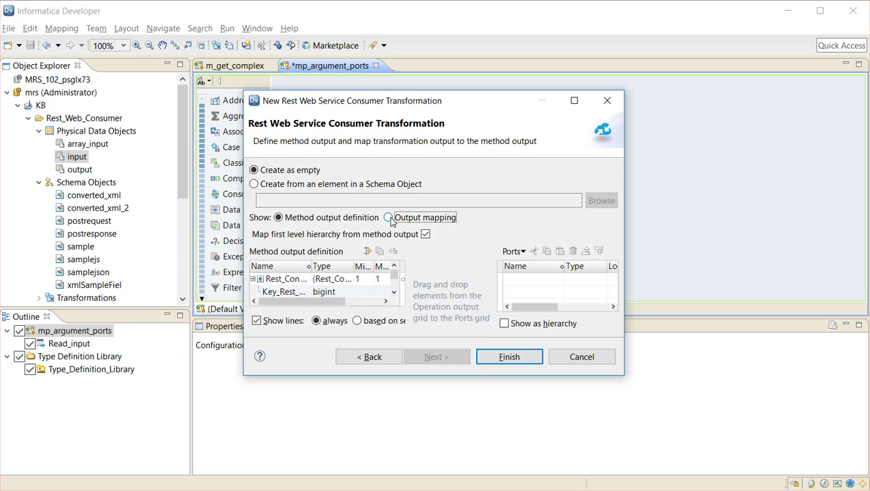
drag(277, 285, 526, 283)
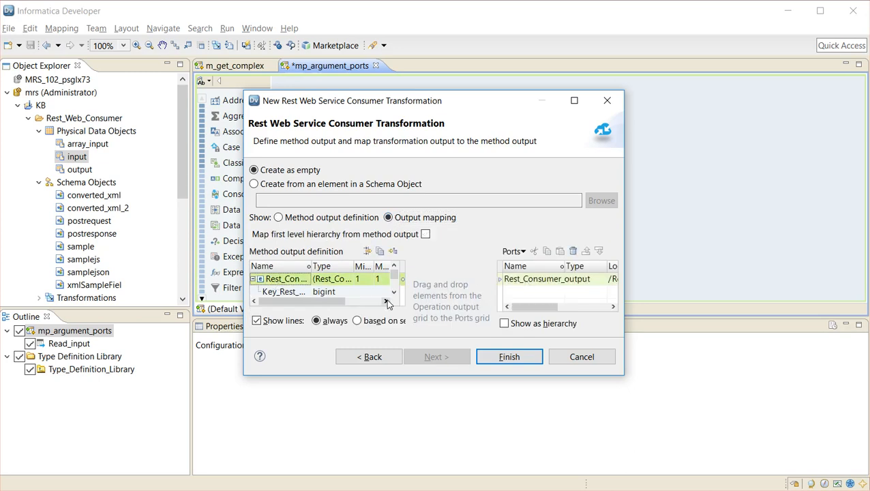
click(509, 357)
Link the Field port of Read_input to the RequestInput group of Rest_Consumer
drag(570, 196, 566, 179)
drag(382, 209, 563, 250)
Set both the input format and the output format of Rest_Consumer to JSON in its advanced properties
click(224, 327)
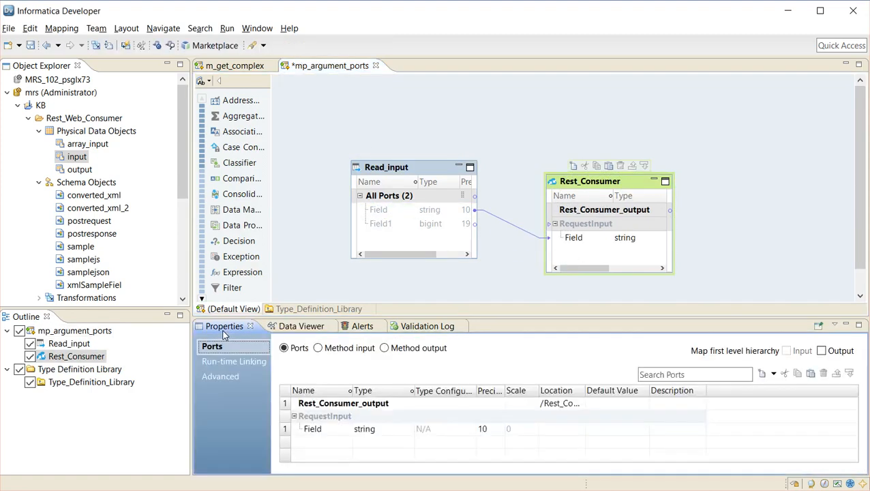
click(222, 378)
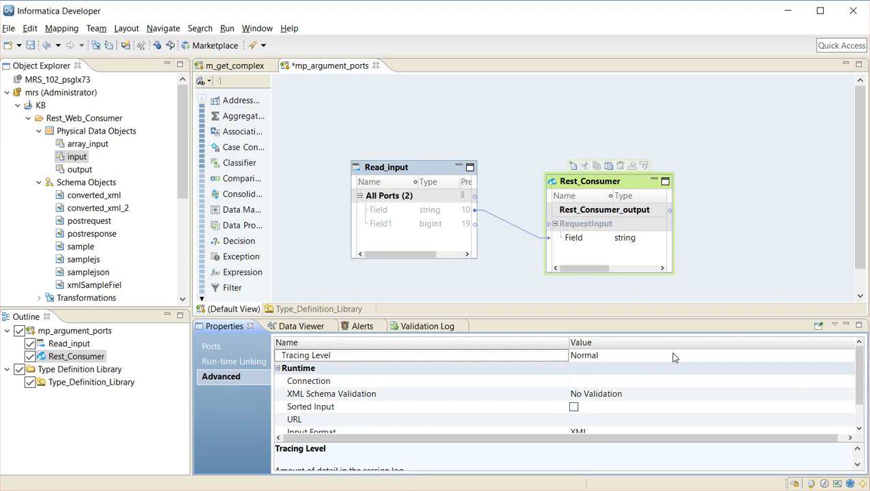
drag(858, 378, 860, 400)
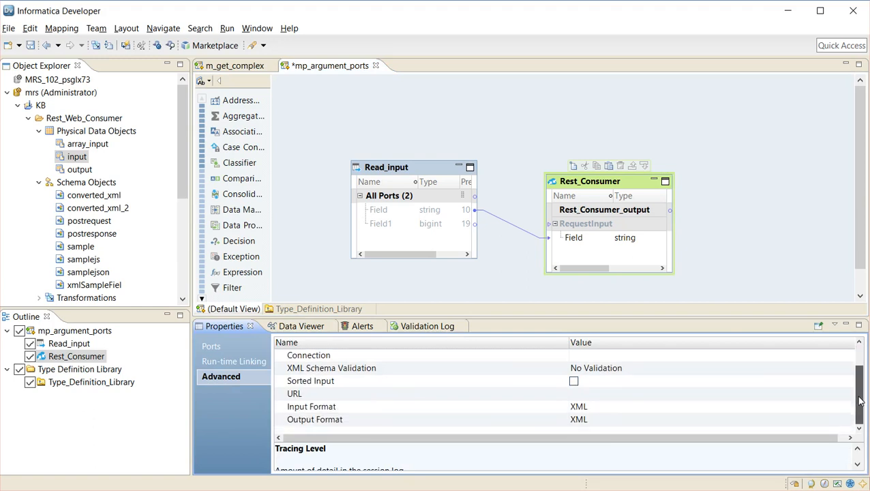
click(685, 410)
key(Down)
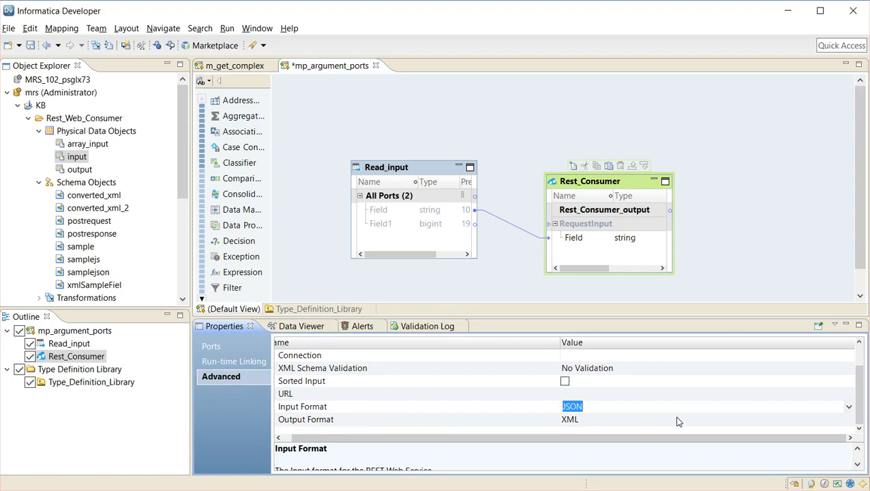
click(677, 421)
click(677, 421)
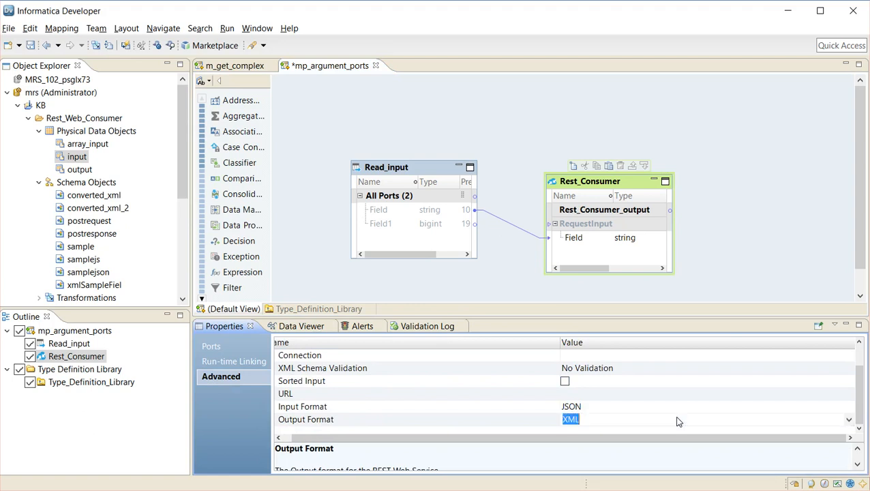
key(Down)
click(657, 394)
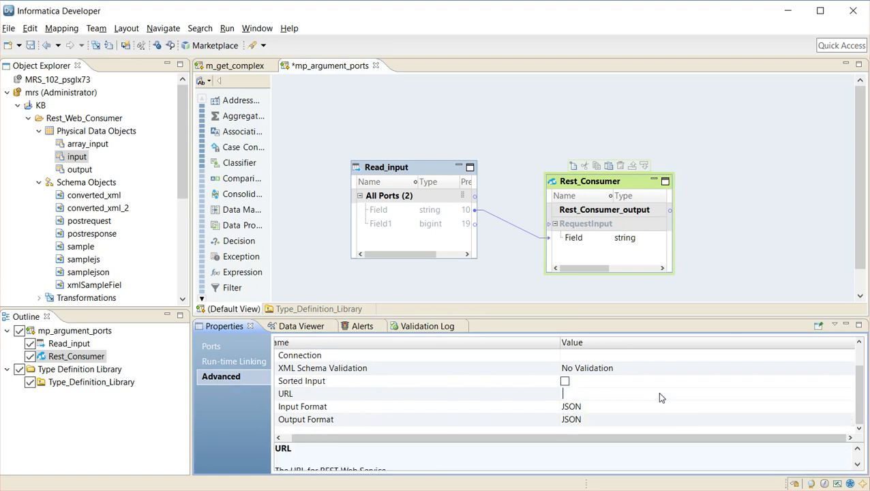
text(http://sample.cxom)
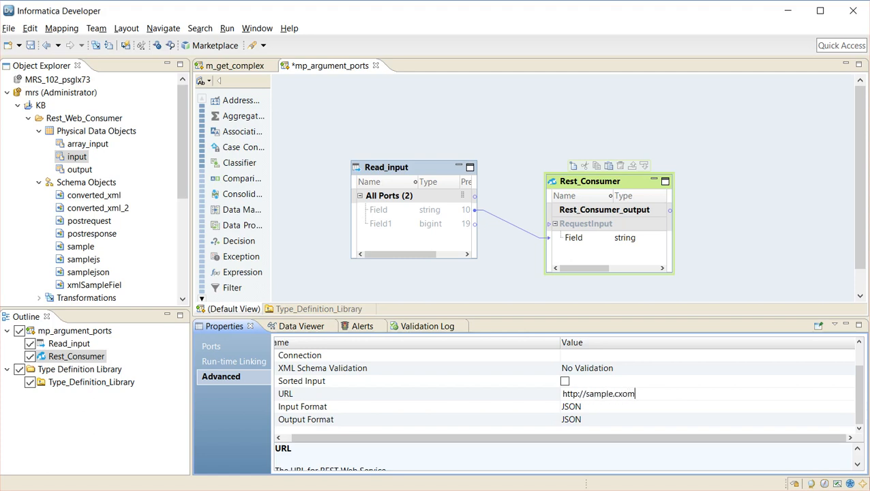
key(BackSpace)
key(BackSpace)
key(BackSpace)
text(om?arg1=val1&arg2=val2)
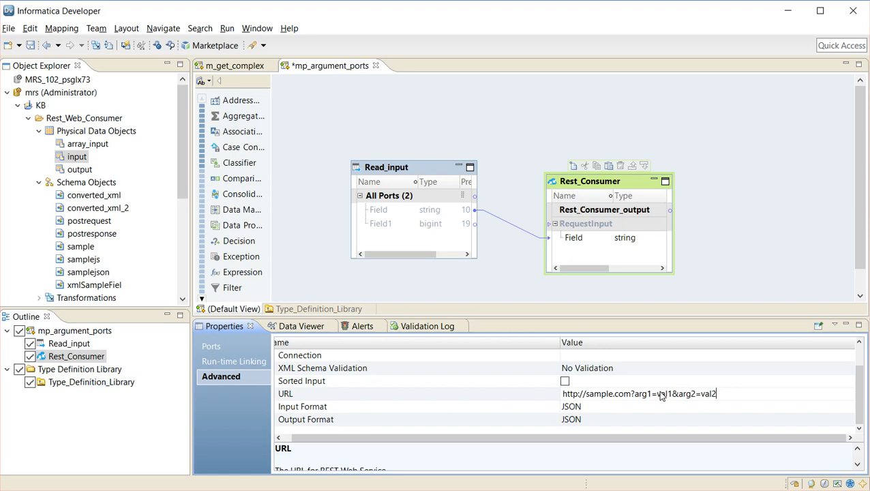
key(BackSpace)
key(BackSpace)
key(BackSpace)
key(BackSpace)
key(BackSpace)
key(BackSpace)
key(BackSpace)
key(BackSpace)
key(BackSpace)
key(Return)
key(ctrl+s)
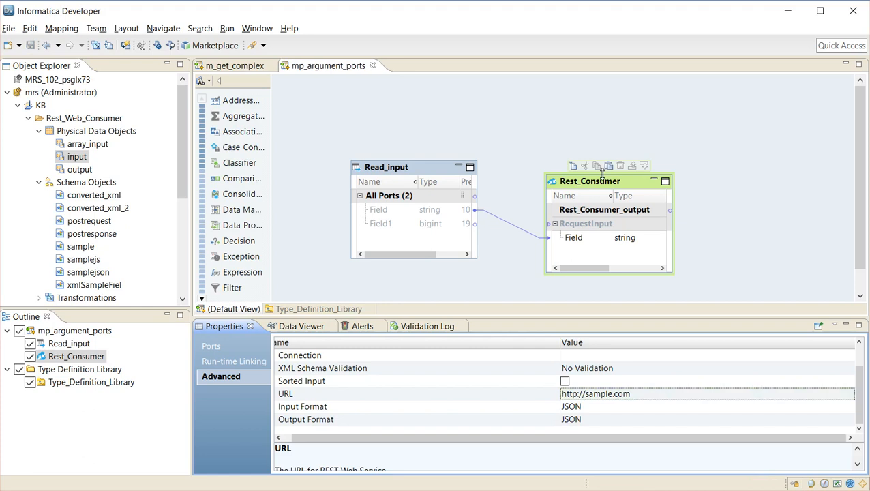
Add an Output XML port to the Rest_Consumer_output group of the Rest_Consumer transformation
drag(602, 185, 604, 171)
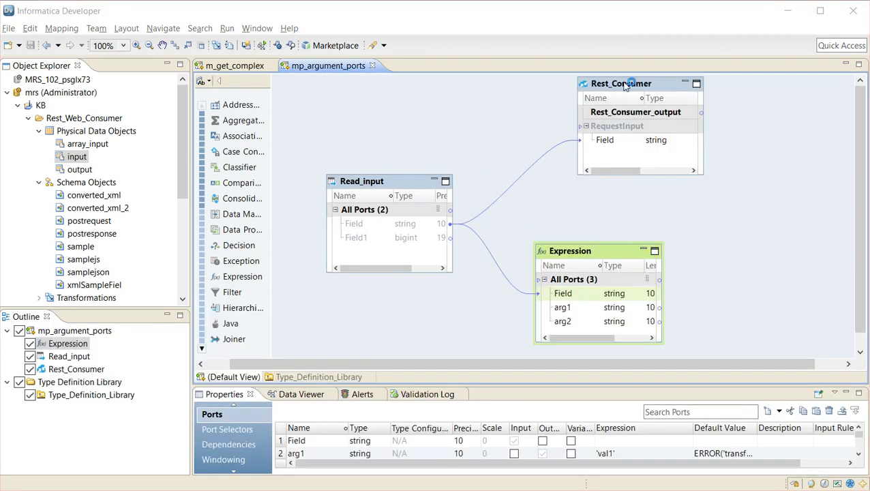
double_click(626, 83)
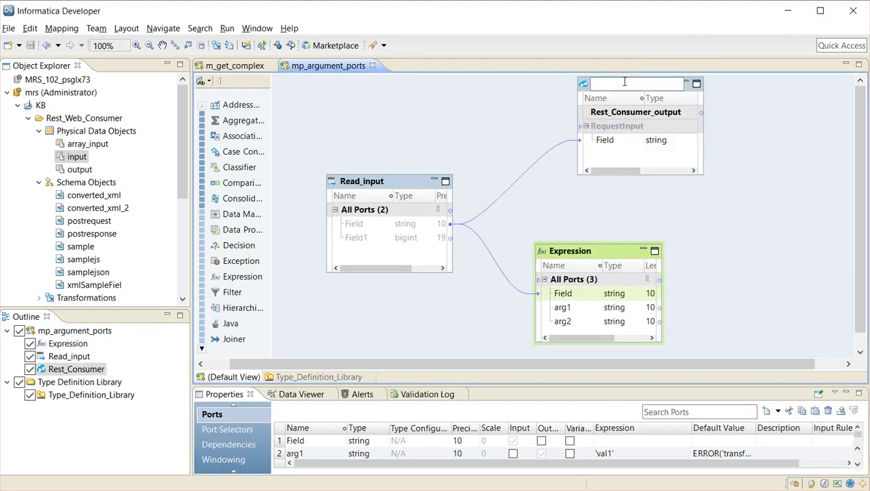
double_click(229, 394)
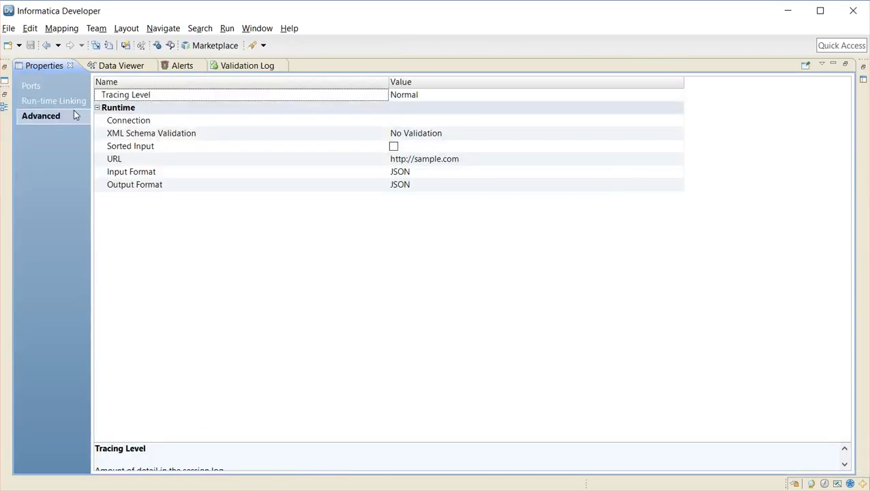
click(53, 89)
click(135, 144)
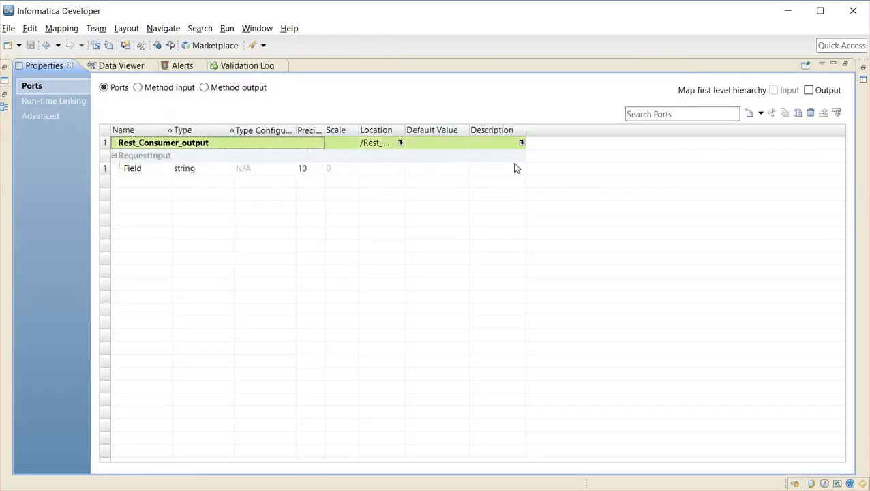
click(760, 113)
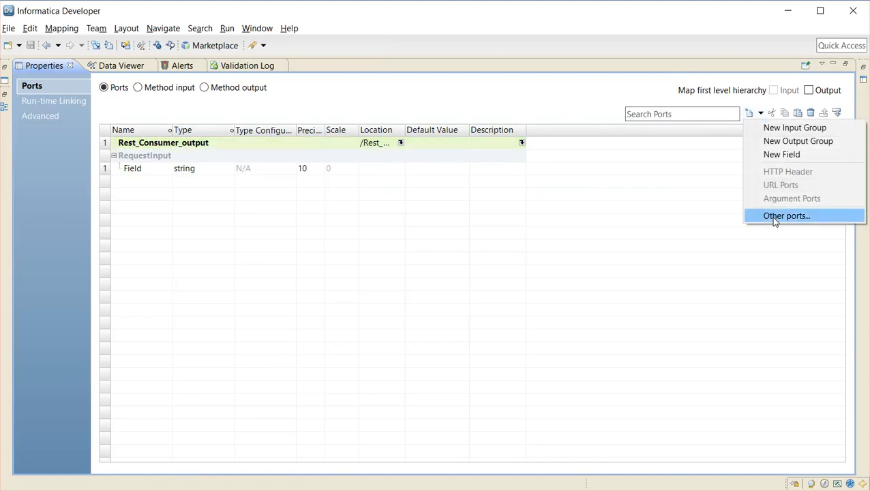
click(774, 216)
click(354, 145)
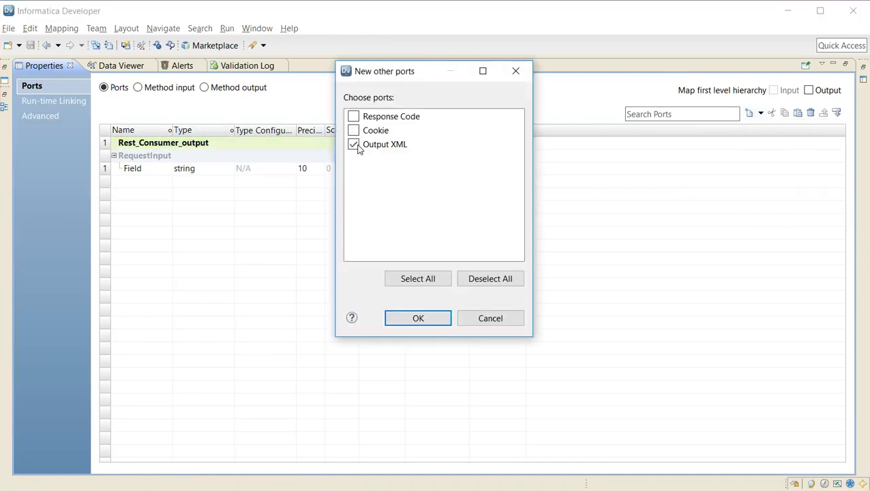
click(417, 318)
Add an argument port to RequestInput with argument name arg1 and port name arg1, and expand the argument group
click(153, 176)
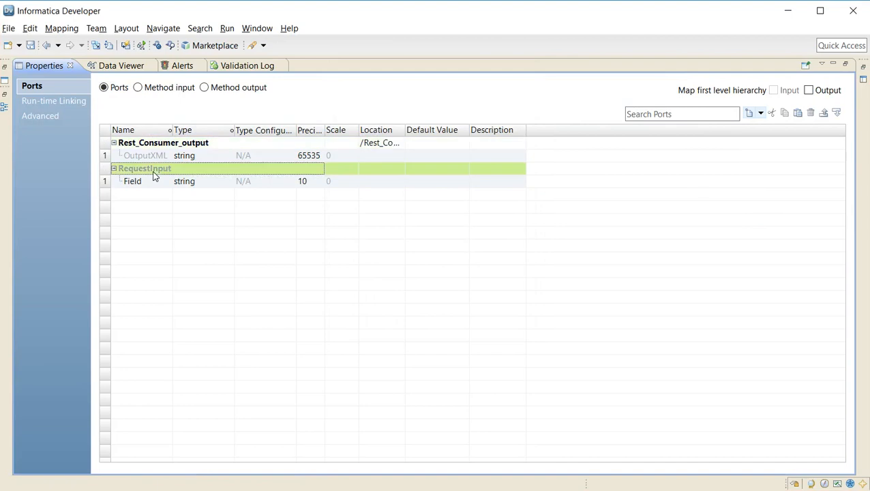
click(761, 114)
click(778, 199)
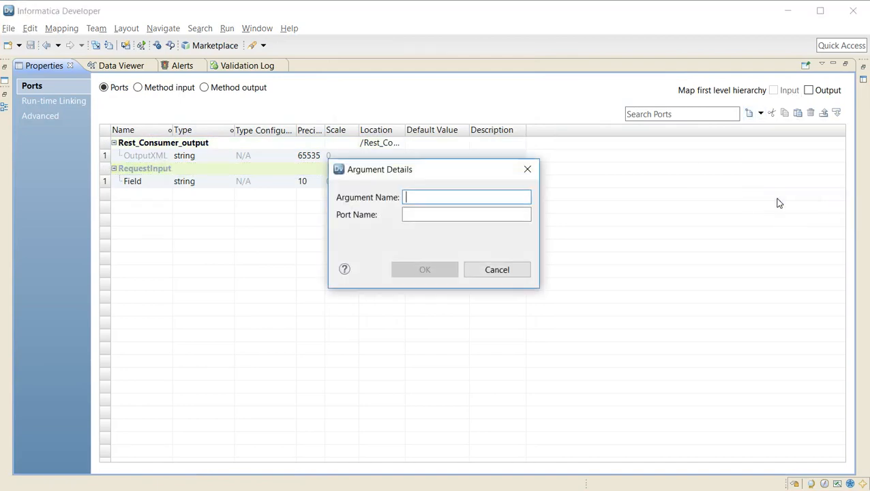
text(arg1)
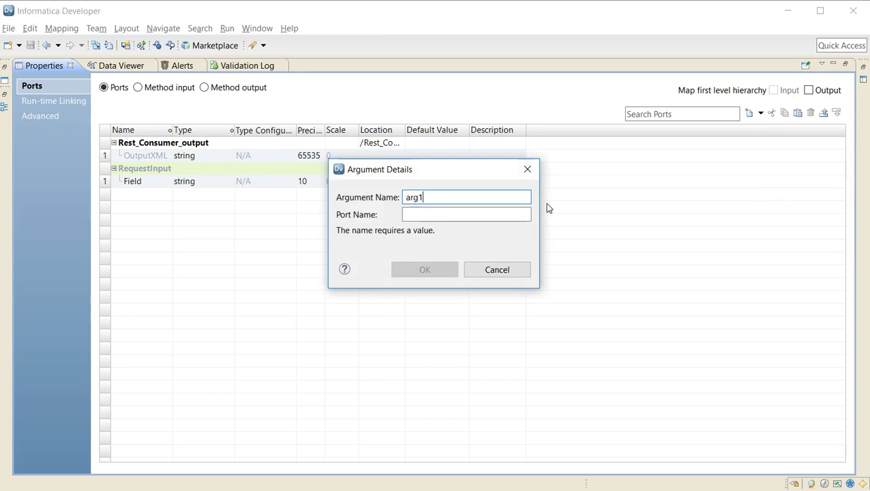
key(Tab)
text(arg1)
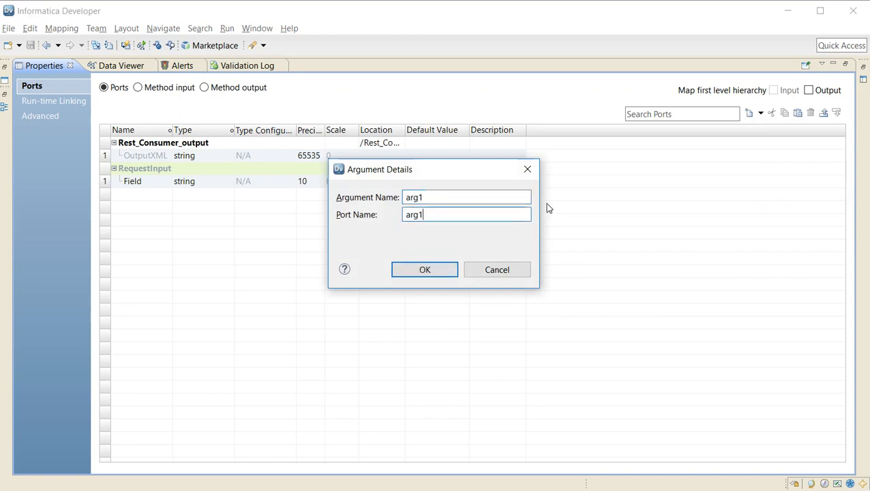
click(417, 272)
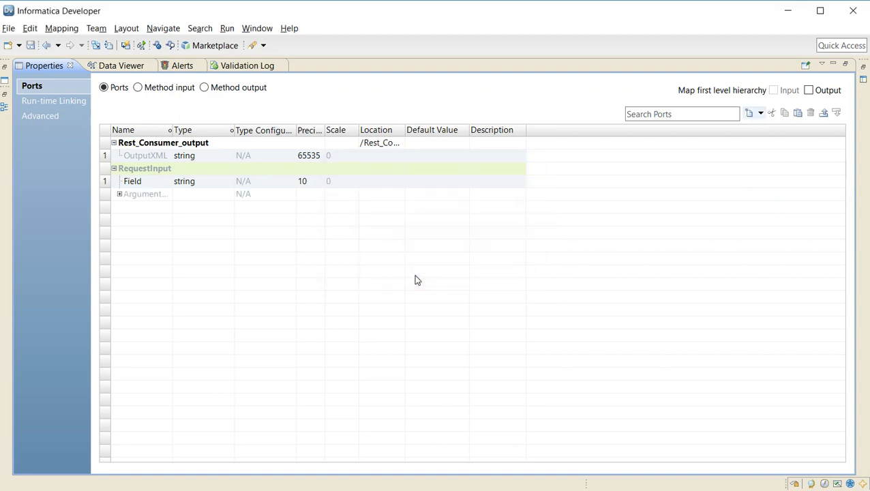
click(120, 196)
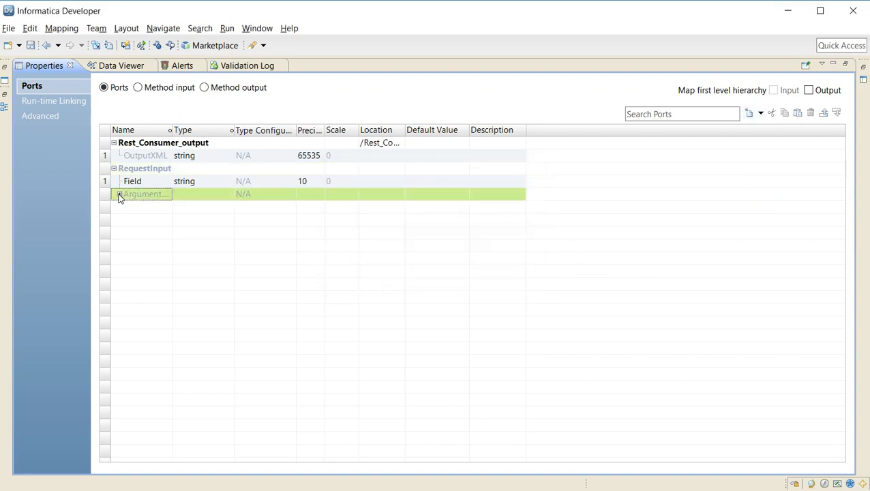
click(119, 195)
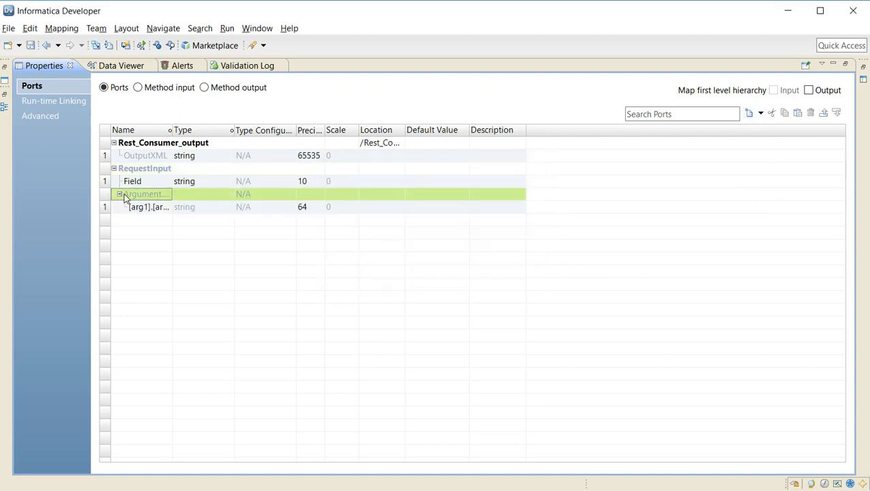
Add a second argument port to RequestInput with argument name arg2 and port name arg2
click(759, 113)
click(769, 199)
text(arg2)
key(Tab)
text(arg2)
click(418, 269)
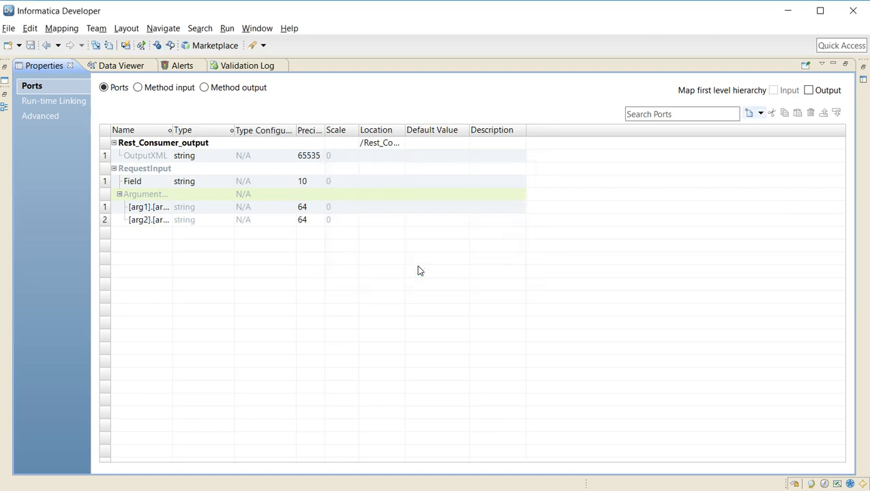
Return to the mapping canvas, place Rest_Consumer beyond the Expression transformation and enlarge it to expose its argument ports
double_click(43, 65)
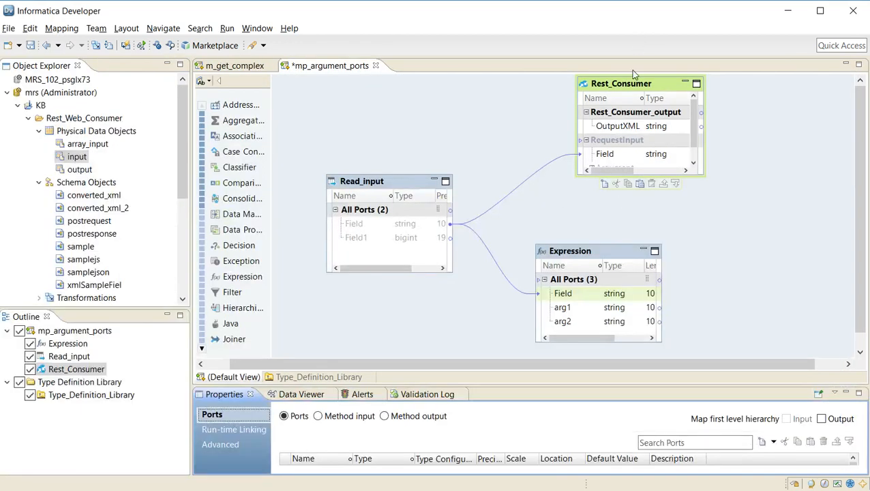
drag(630, 84, 753, 126)
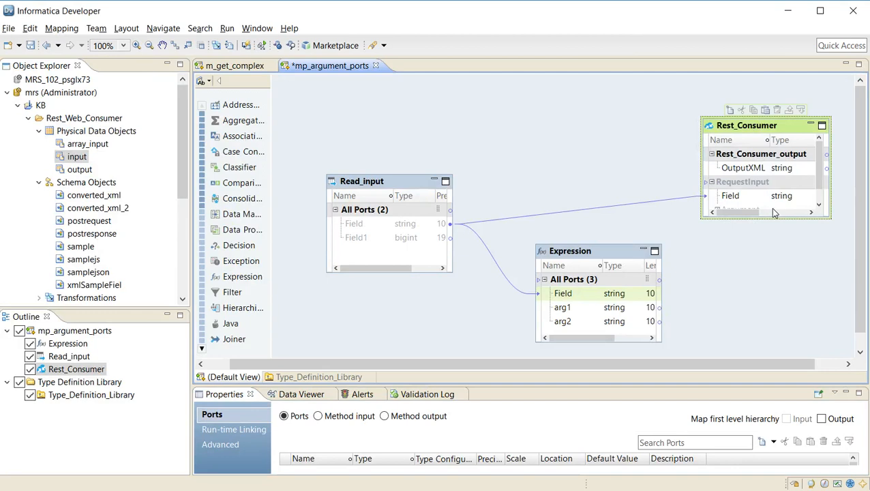
drag(772, 218, 774, 264)
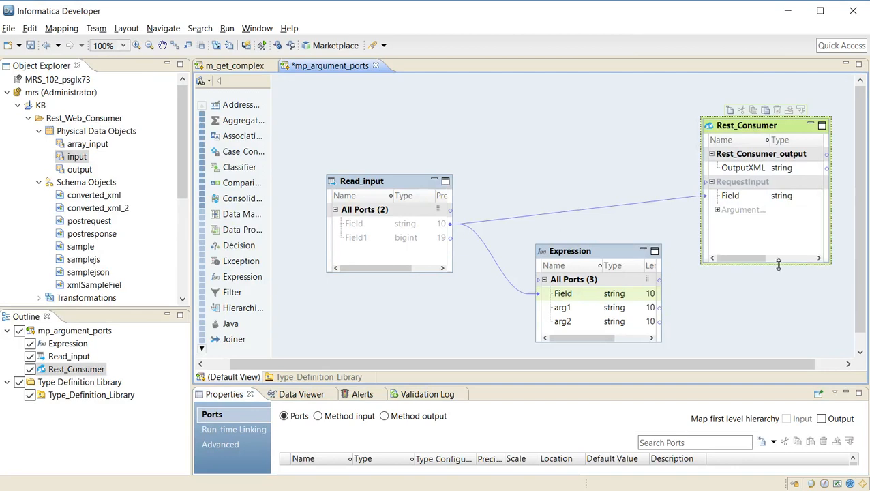
click(716, 210)
Link the arg1 port of the Expression transformation to the arg1 argument port of Rest_Consumer
click(583, 313)
drag(582, 314, 716, 223)
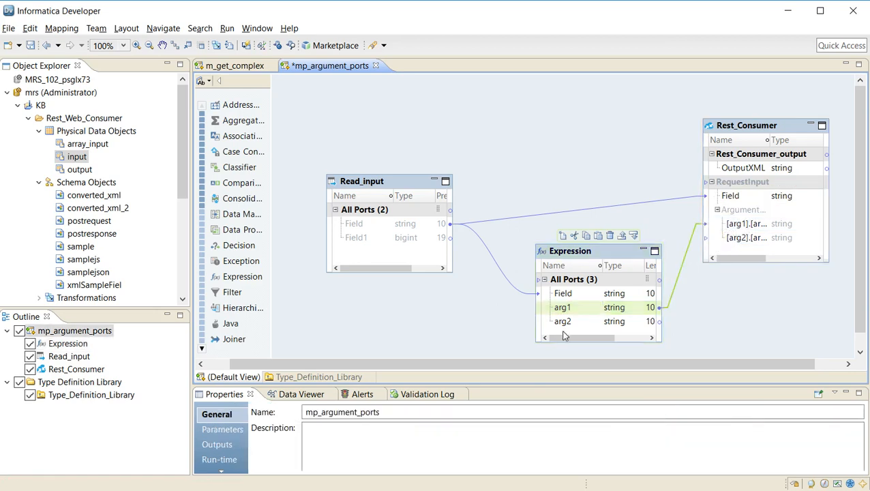
Link the arg2 port of the Expression transformation to the arg2 argument port of Rest_Consumer, and show the mapping's data viewer
drag(563, 321, 735, 245)
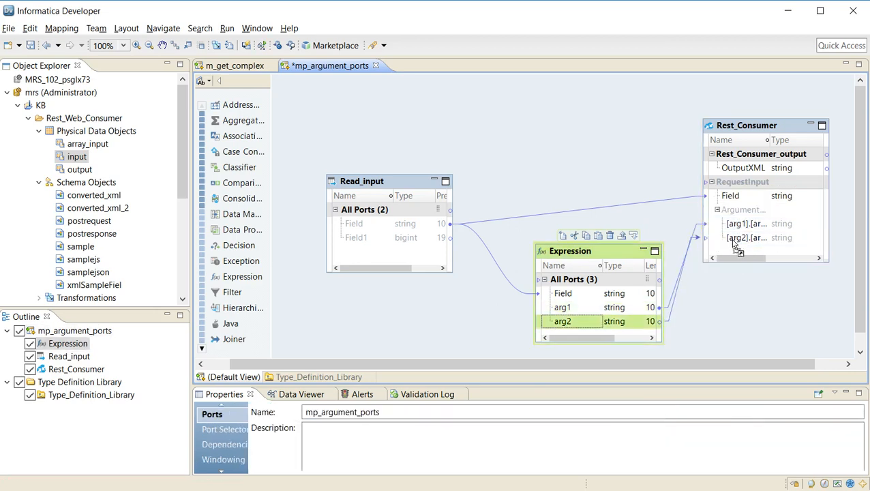
click(298, 395)
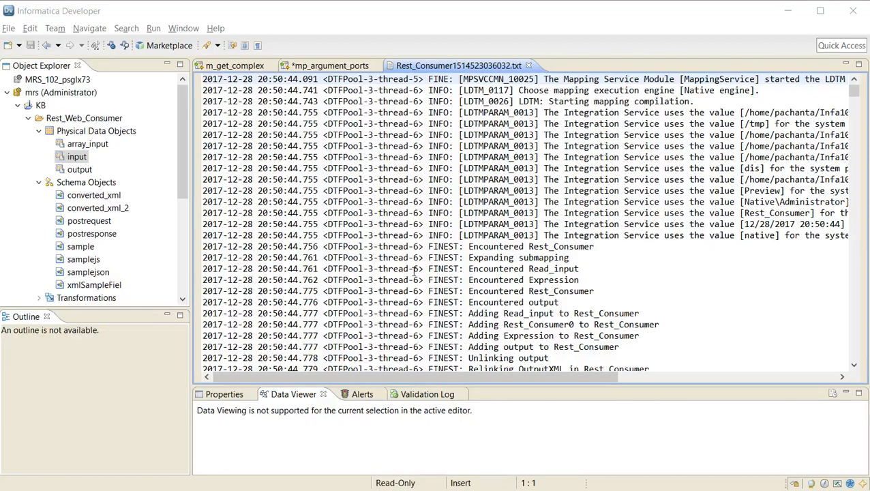
Search the Rest_Consumer log file for HTTP and examine the entries around the first match
click(414, 269)
key(ctrl+f)
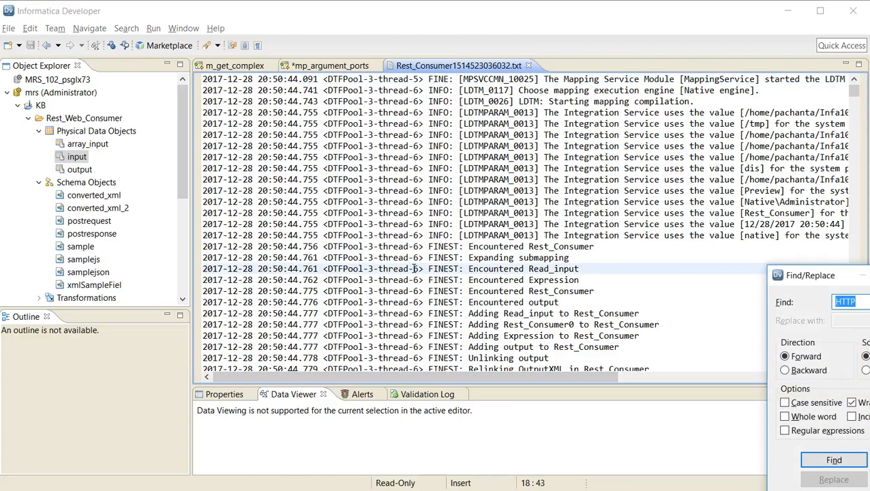
key(Return)
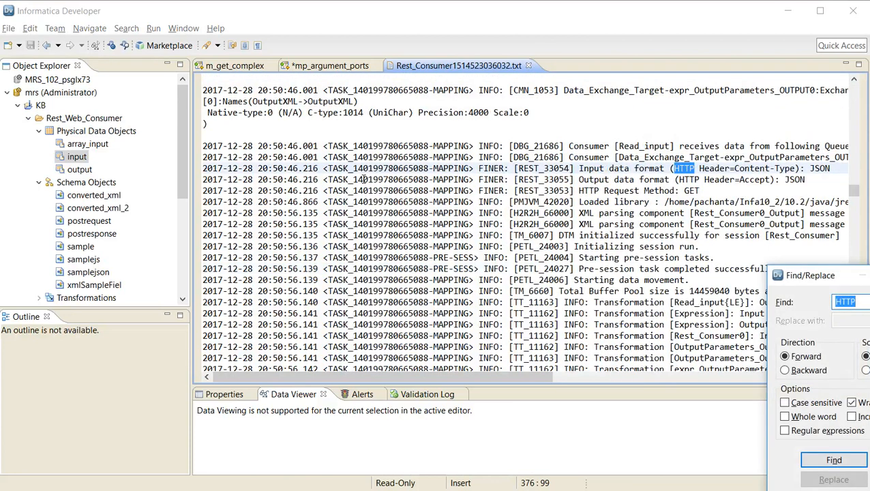
key(Escape)
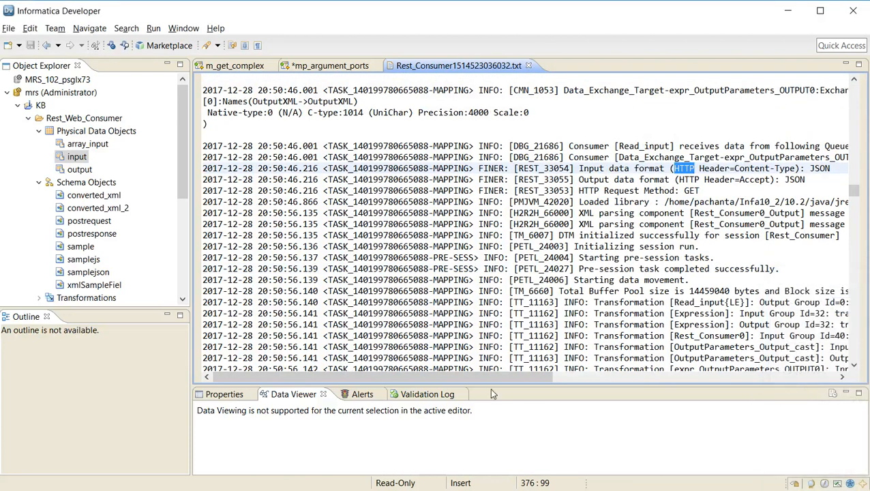
drag(490, 376, 675, 374)
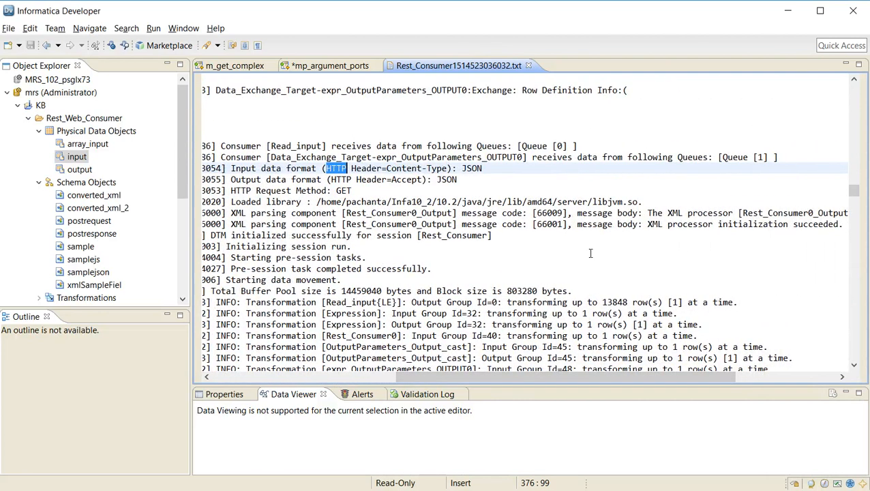
scroll(591, 253, down, 2)
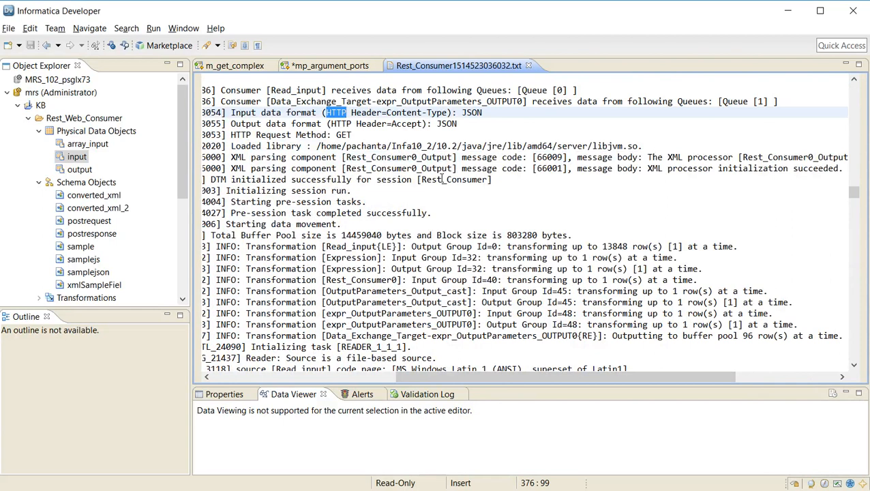
Continue searching the log for HTTP up to the HTTP Request Final URL entry and highlight its URL to check the passed arguments
key(ctrl+f)
key(Return)
key(Return)
key(Return)
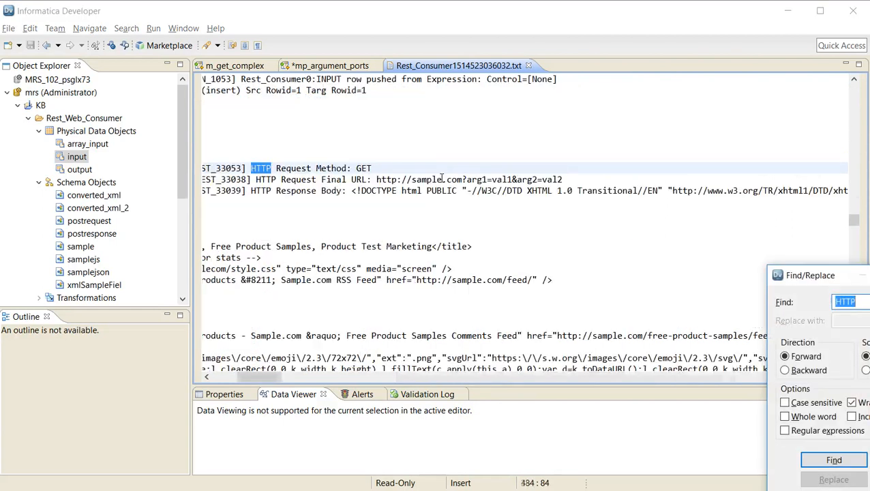
key(Escape)
drag(562, 180, 377, 179)
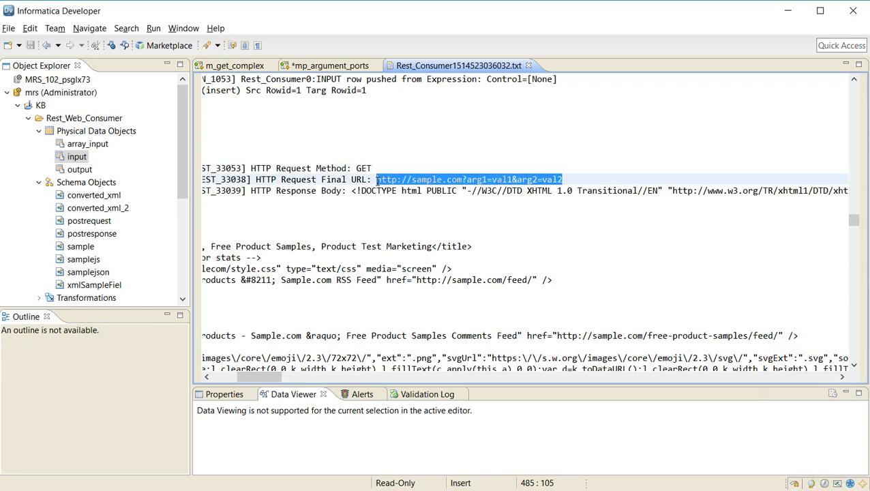
click(586, 179)
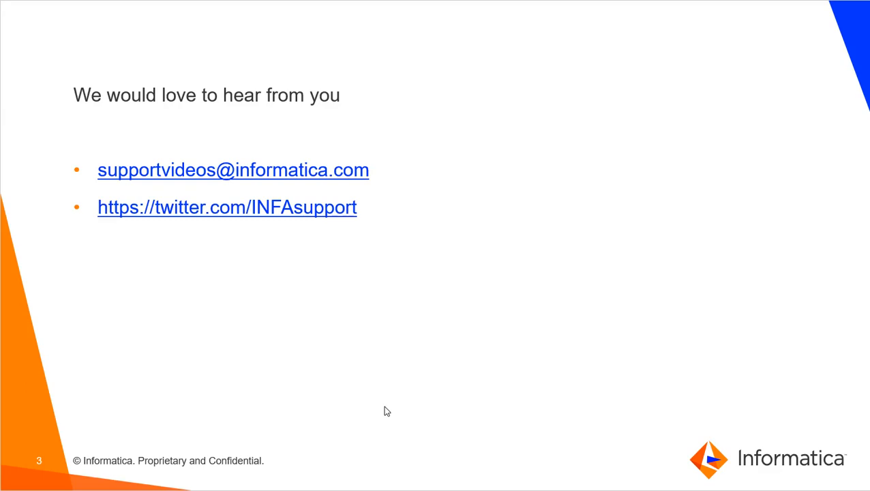
click(391, 366)
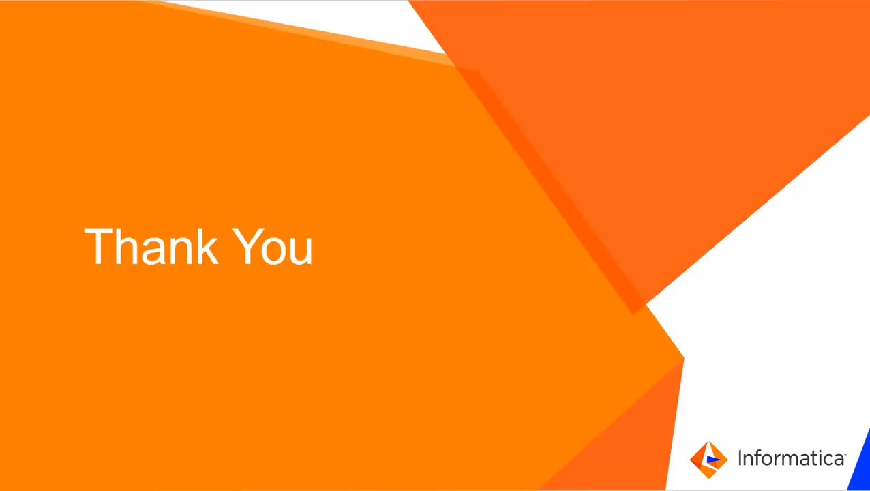